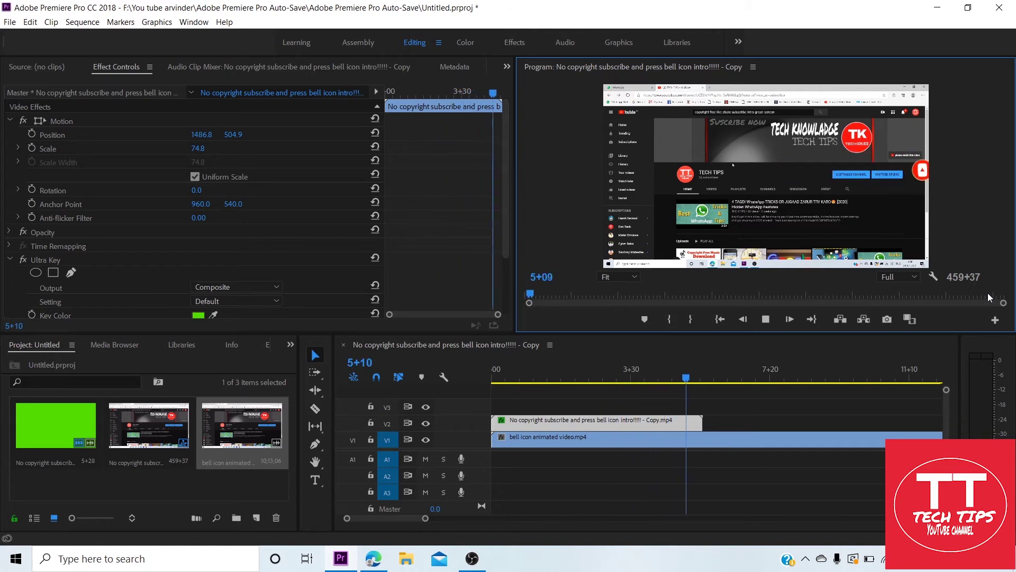
- Stop playback and undo all previous edits until the project contains no media and no sequence
key(space)
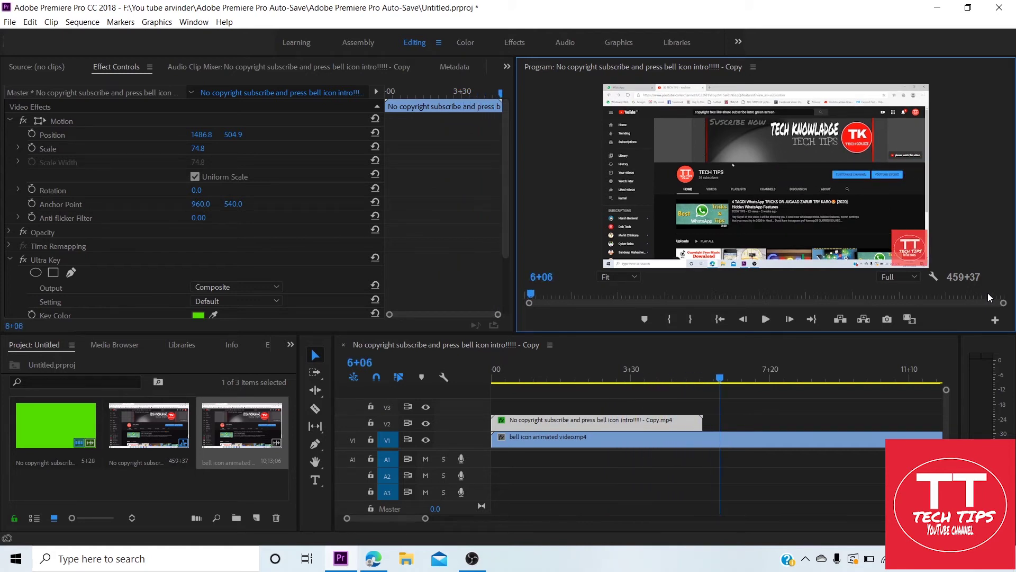
key(ctrl+z)
key(ctrl+z)
key(ctrl+z)
key(ctrl+z)
key(ctrl+z)
key(ctrl+z)
key(ctrl+z)
key(ctrl+z)
key(ctrl+z)
key(ctrl+z)
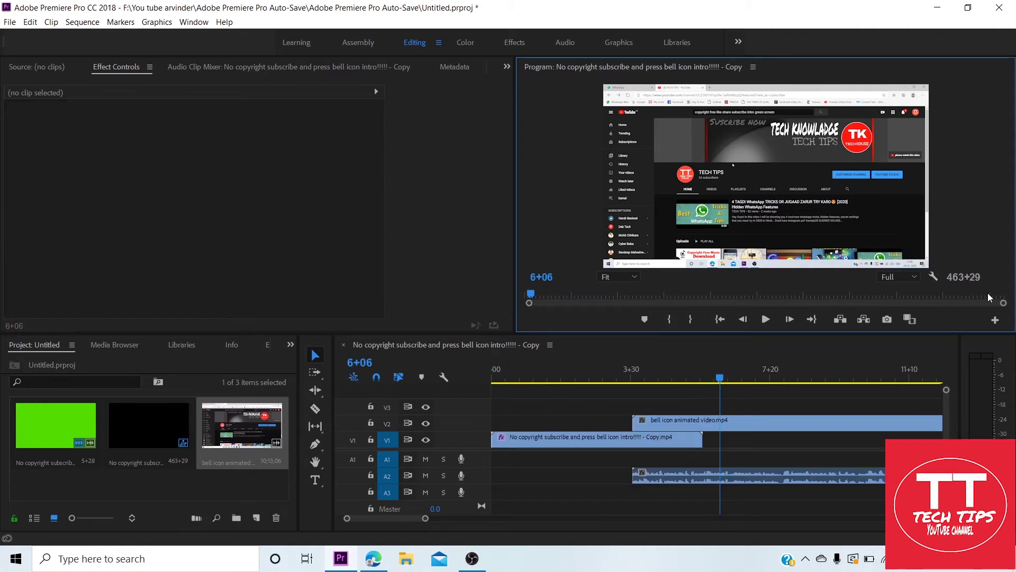
key(ctrl+z)
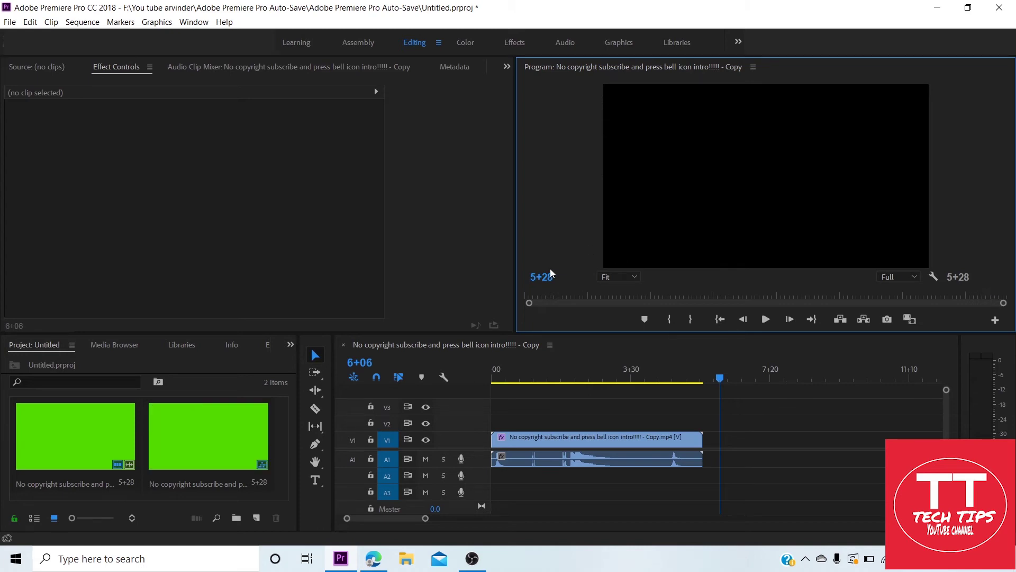
click(584, 444)
key(ctrl+z)
key(ctrl+z)
key(ctrl+z)
key(ctrl+z)
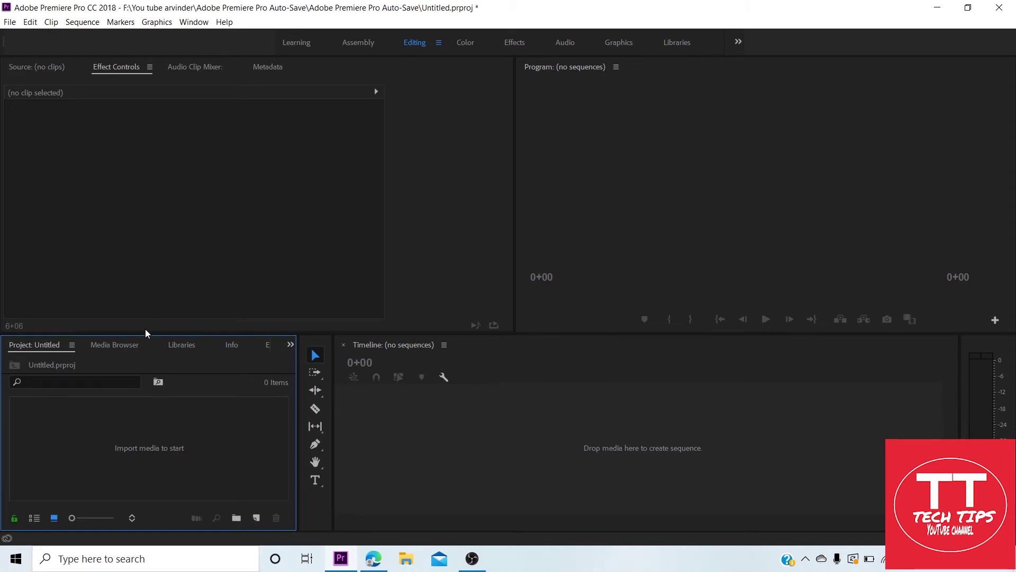
- Import the green-screen emoji images maxresdefault (1).jpg and maxresdefault (2).jpg from the nested subfolders of photos of all videos
key(ctrl+i)
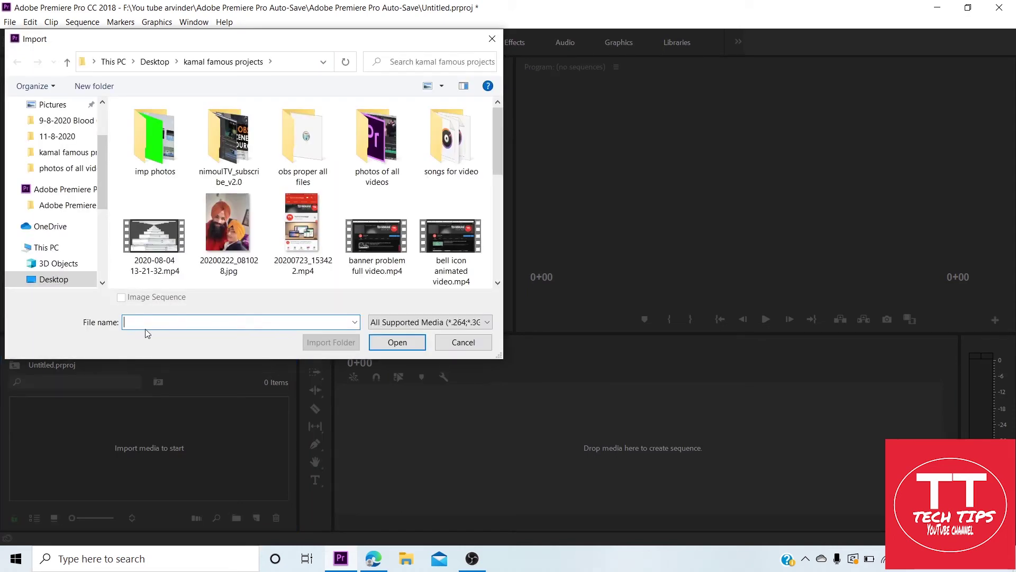
double_click(358, 151)
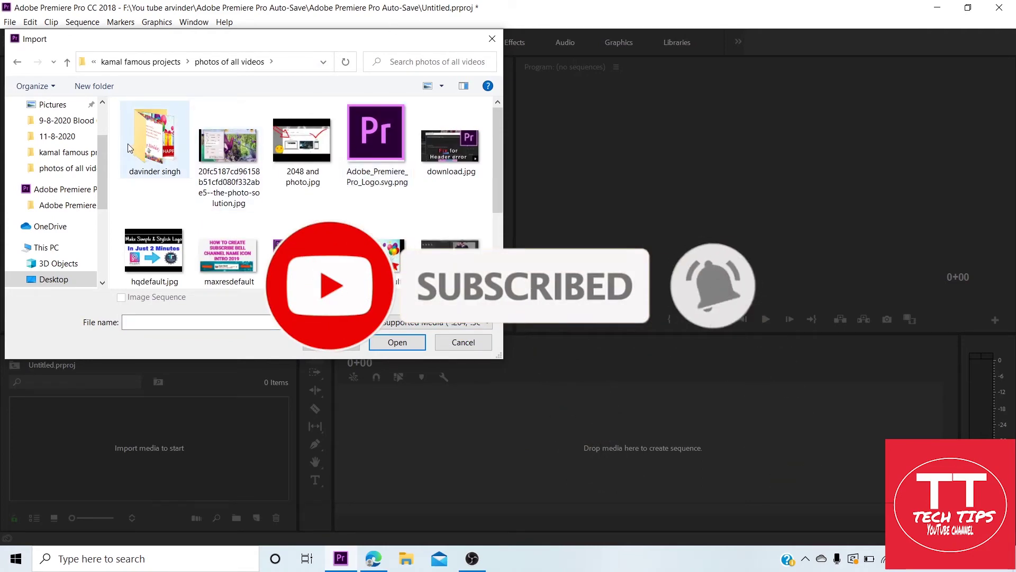
double_click(165, 152)
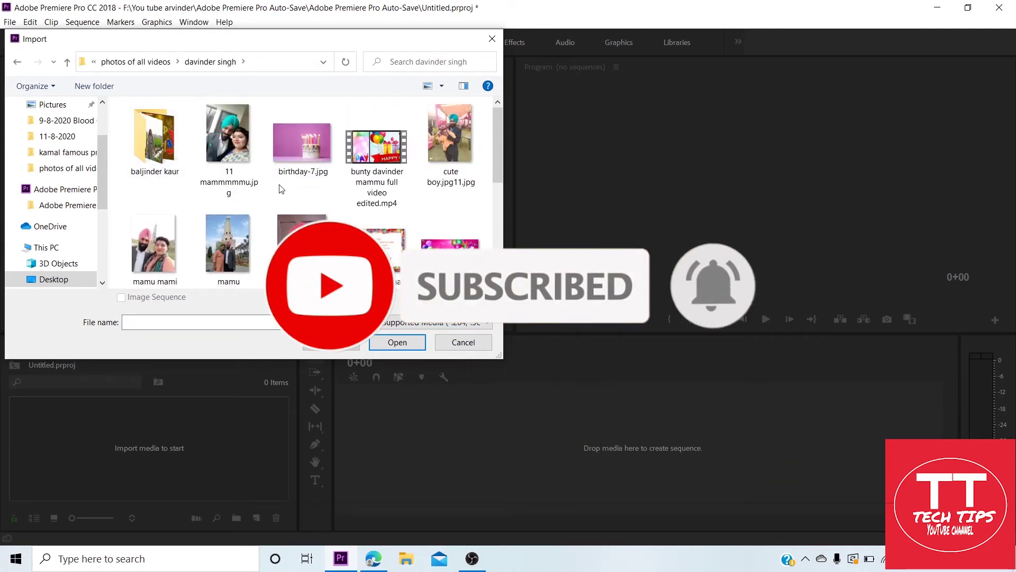
scroll(281, 188, down, 3)
scroll(290, 196, up, 5)
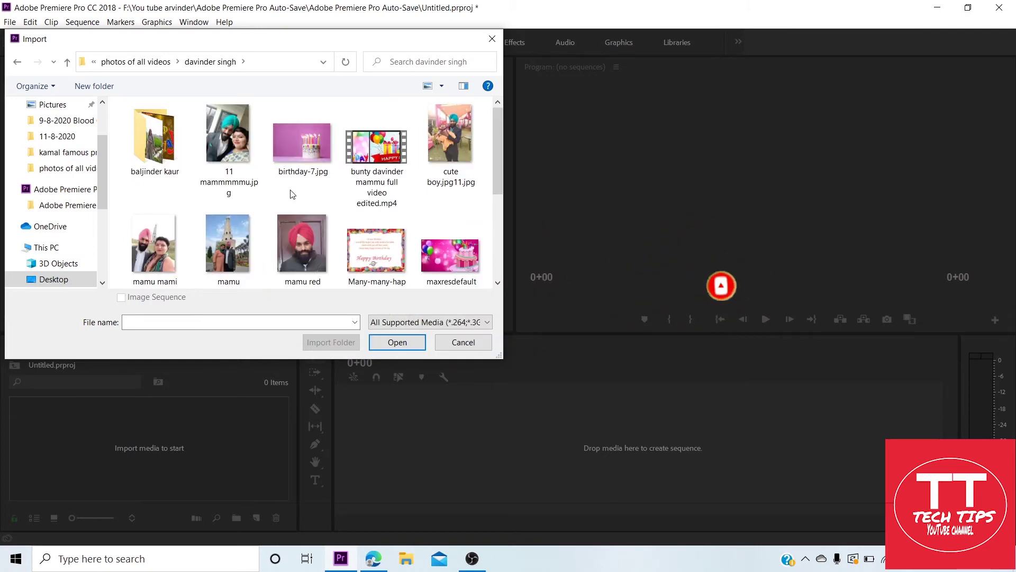
double_click(155, 131)
scroll(416, 193, down, 2)
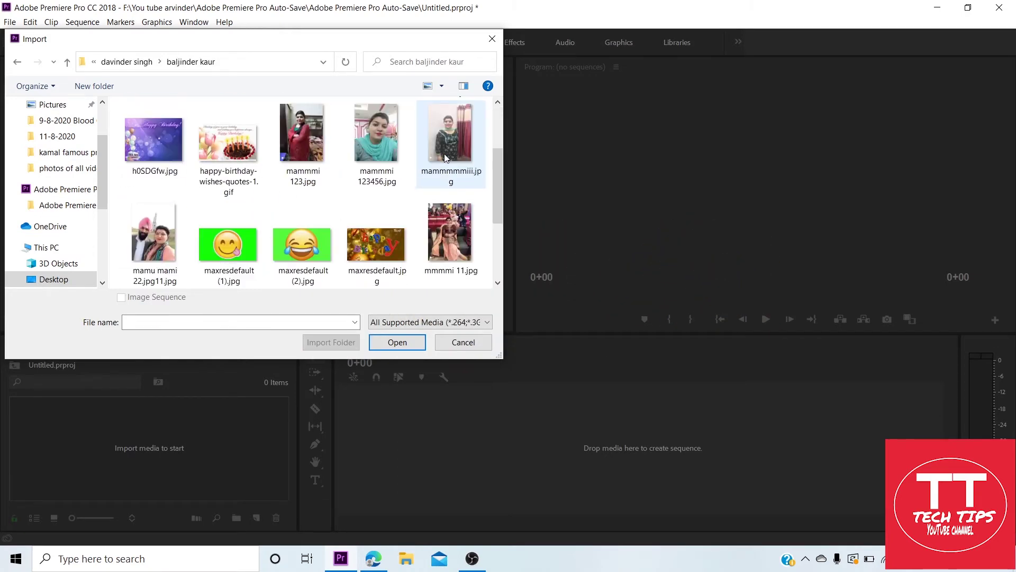
click(223, 268)
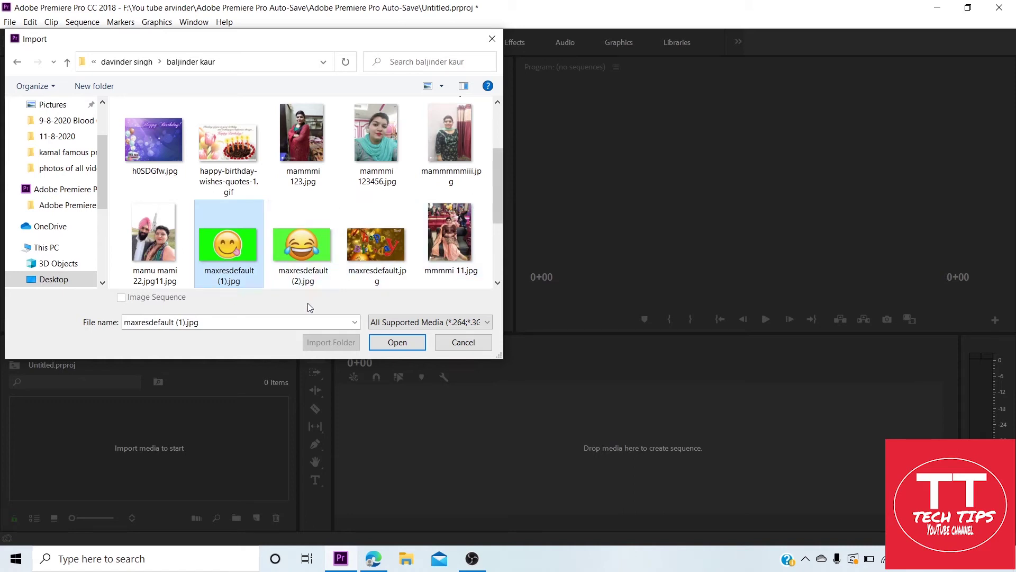
ctrl+click(310, 274)
click(402, 342)
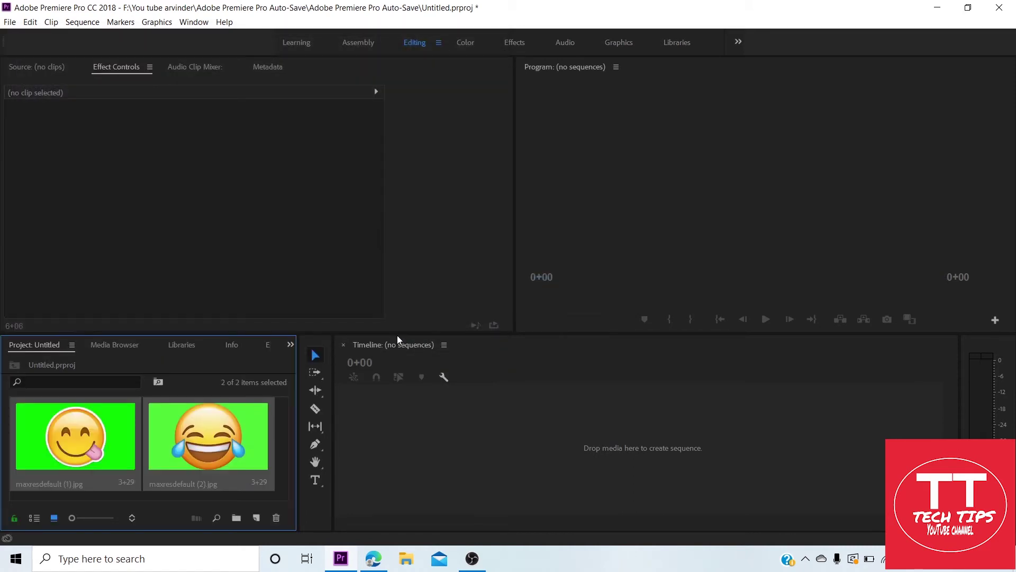
- Create a sequence from both emoji images and delete the maxresdefault (2).jpg clip from the timeline
drag(258, 433, 388, 466)
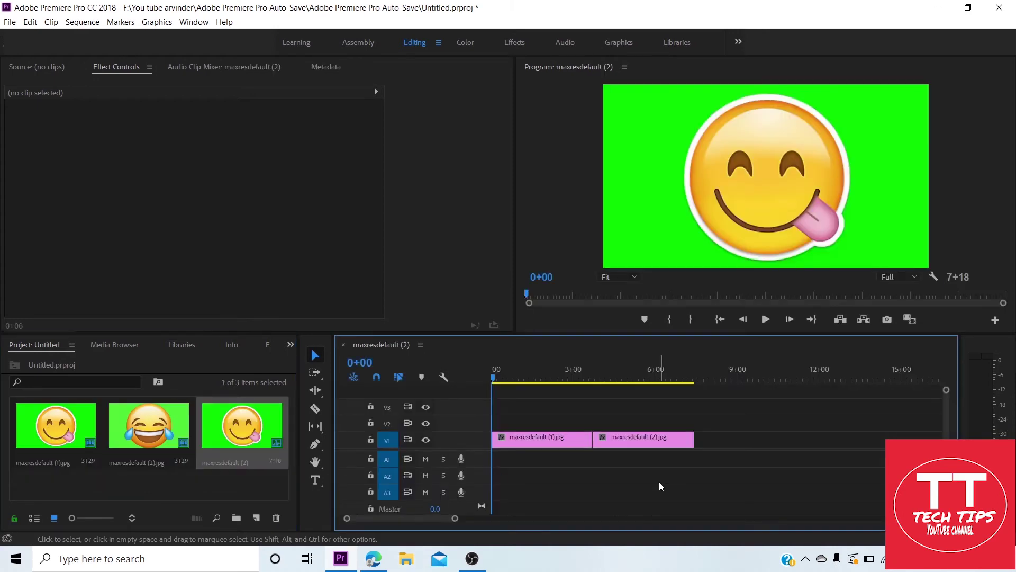
click(635, 448)
key(End)
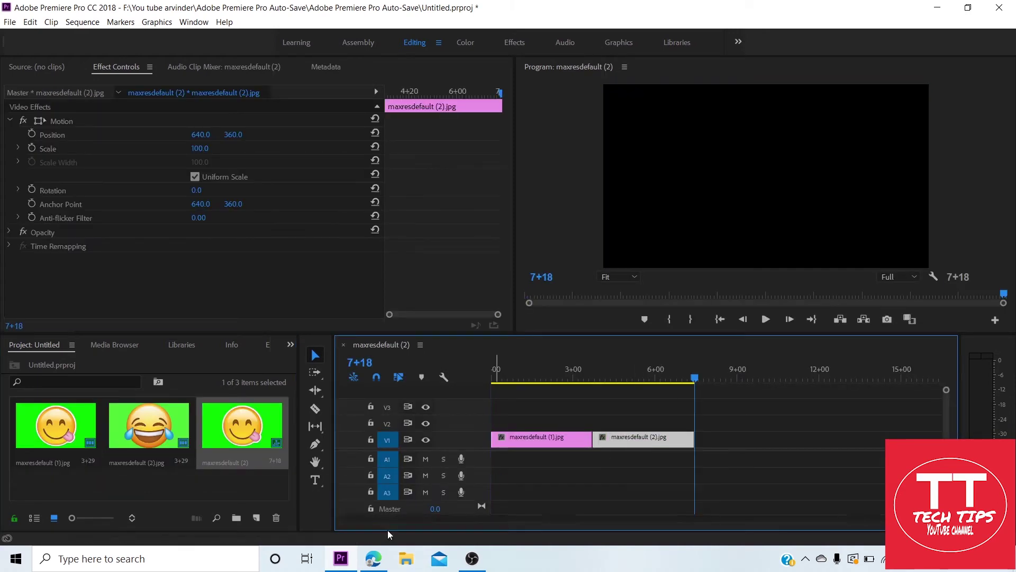
click(224, 478)
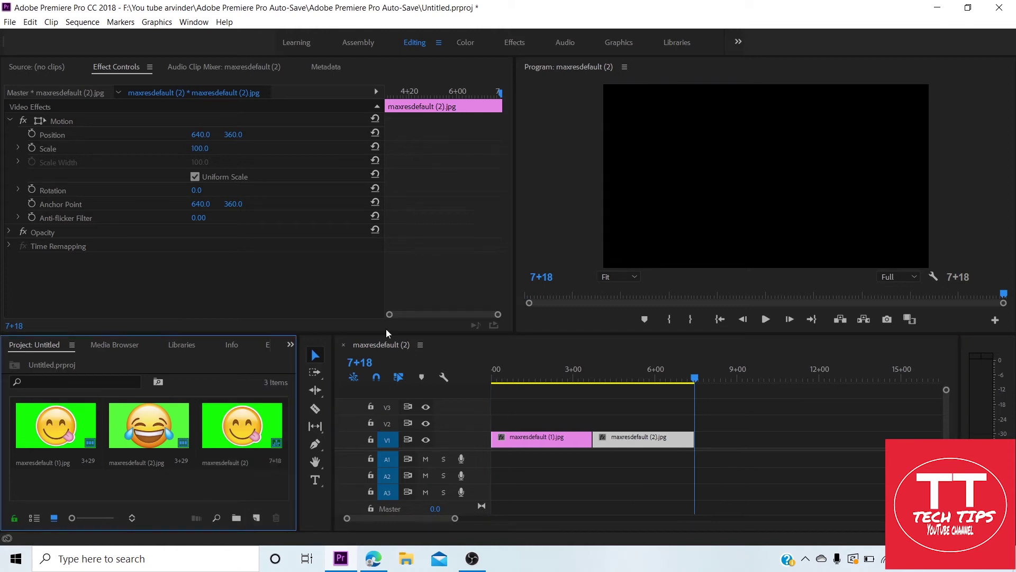
click(659, 446)
key(Delete)
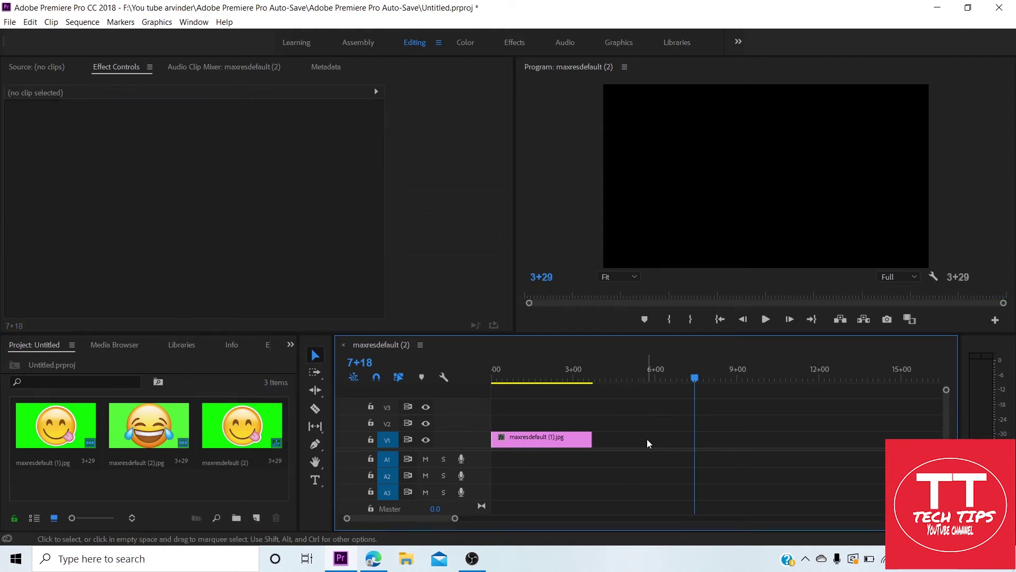
click(141, 249)
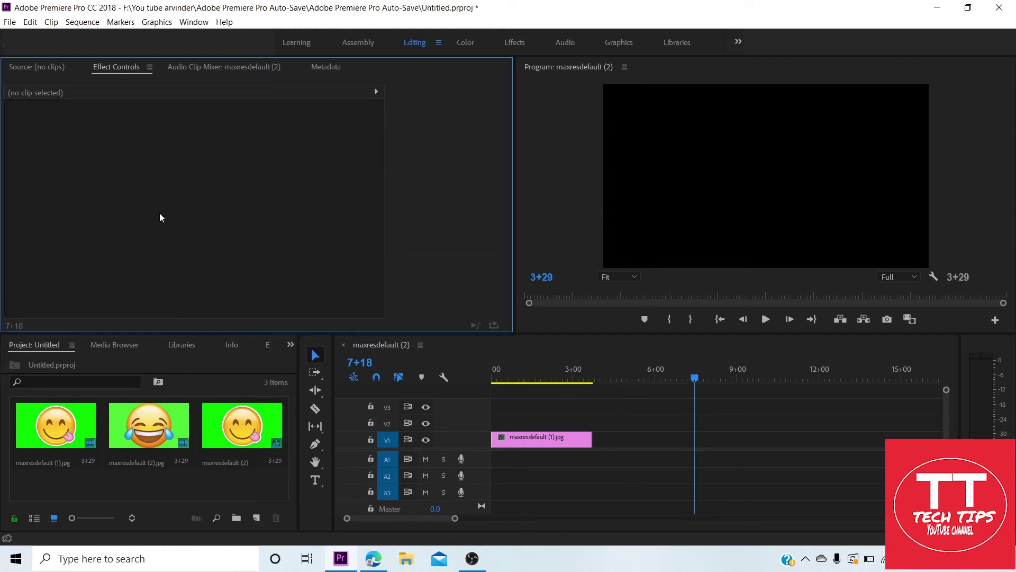
- Return the playhead to the sequence start and extend the end of the maxresdefault (1).jpg clip to 4+19
click(694, 415)
key(Home)
click(522, 440)
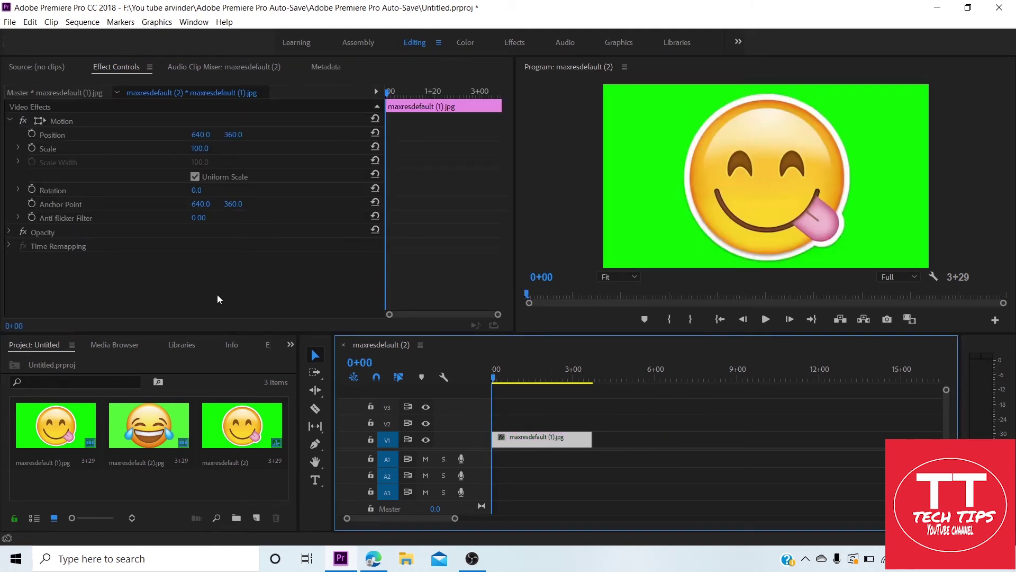
click(268, 345)
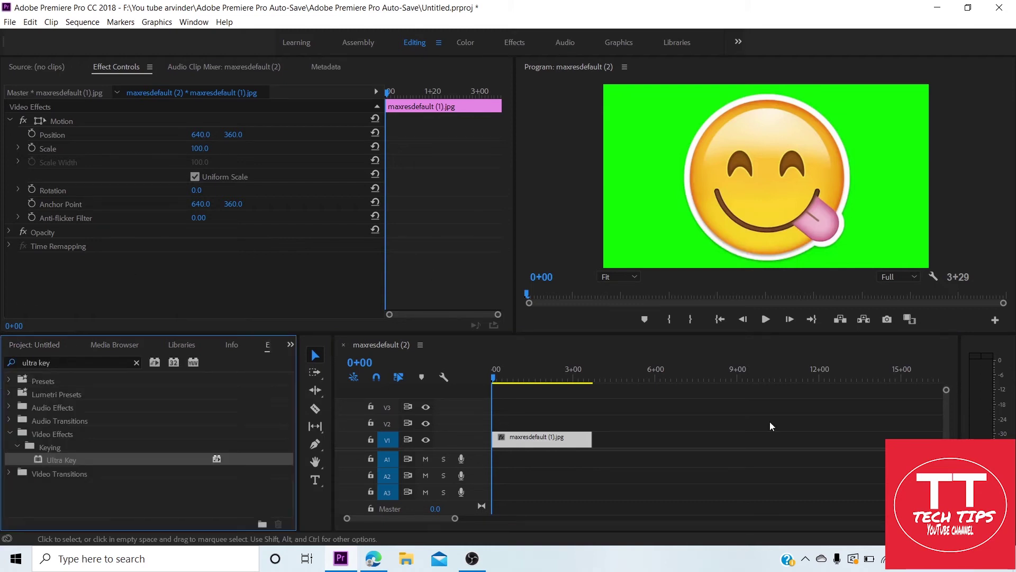
drag(591, 439, 612, 467)
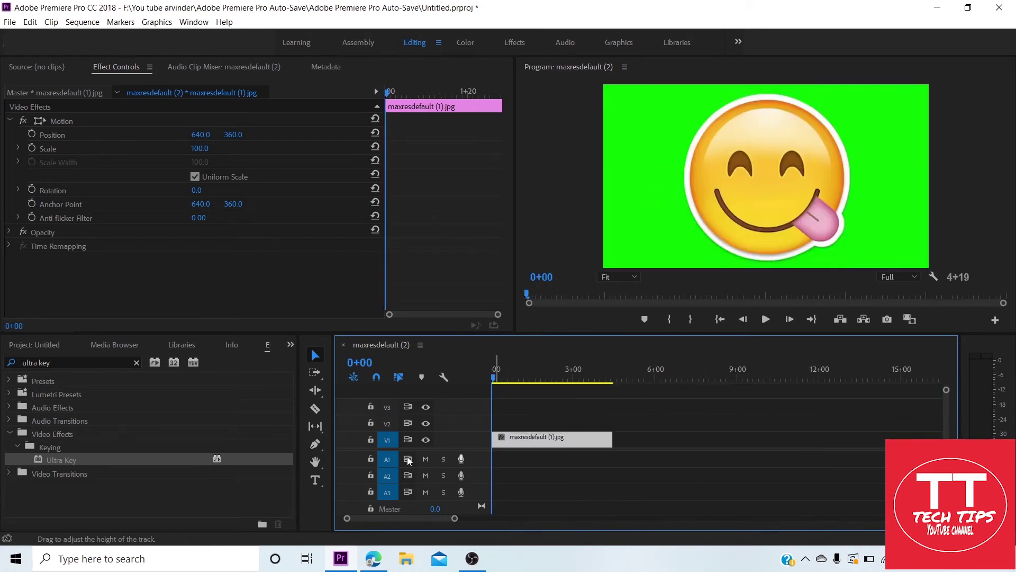
- Apply the Ultra Key effect to the emoji clip and sample its green background as the Key Color
drag(167, 459, 590, 442)
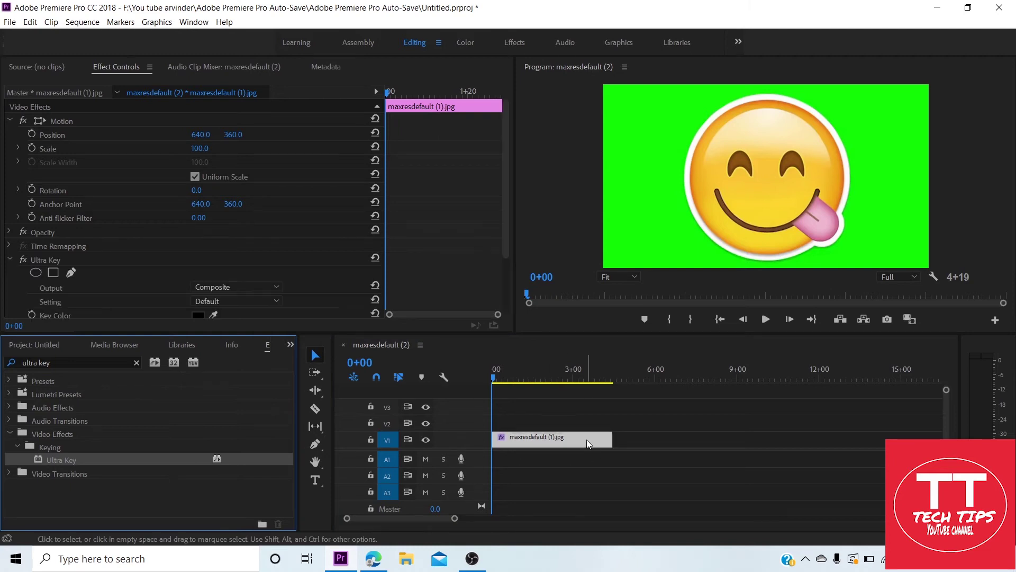
click(31, 343)
scroll(220, 258, down, 2)
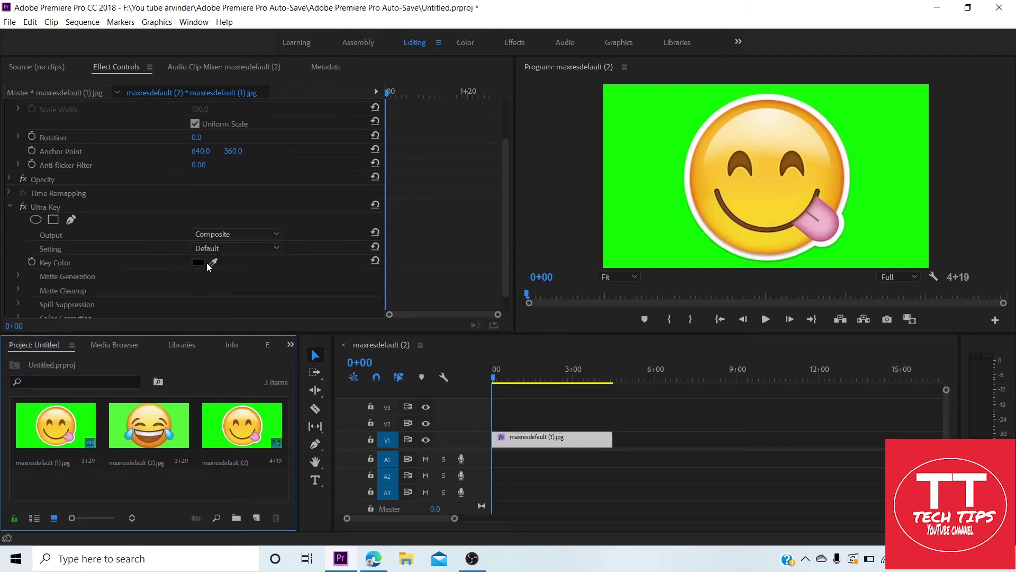
click(213, 263)
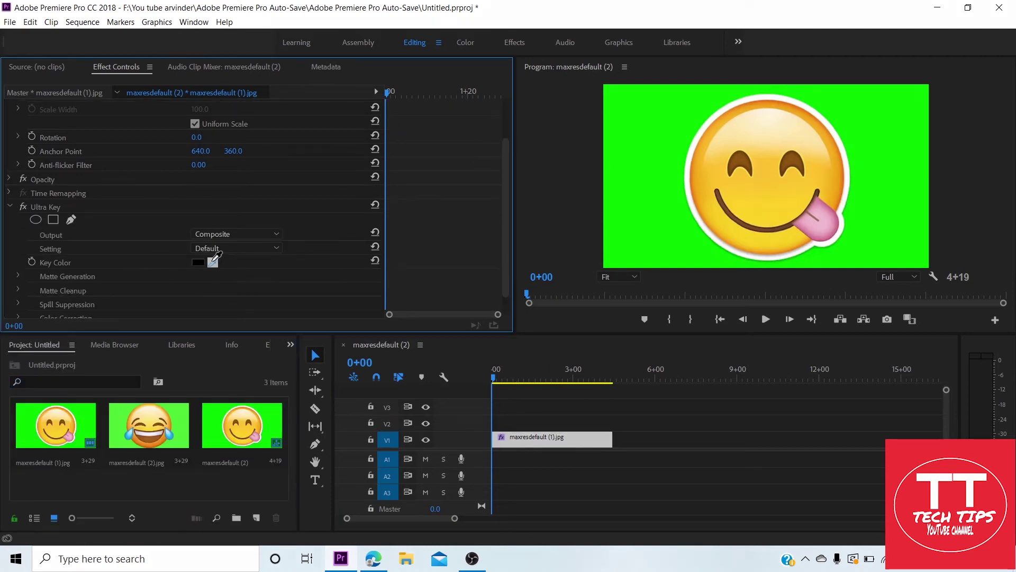
click(668, 182)
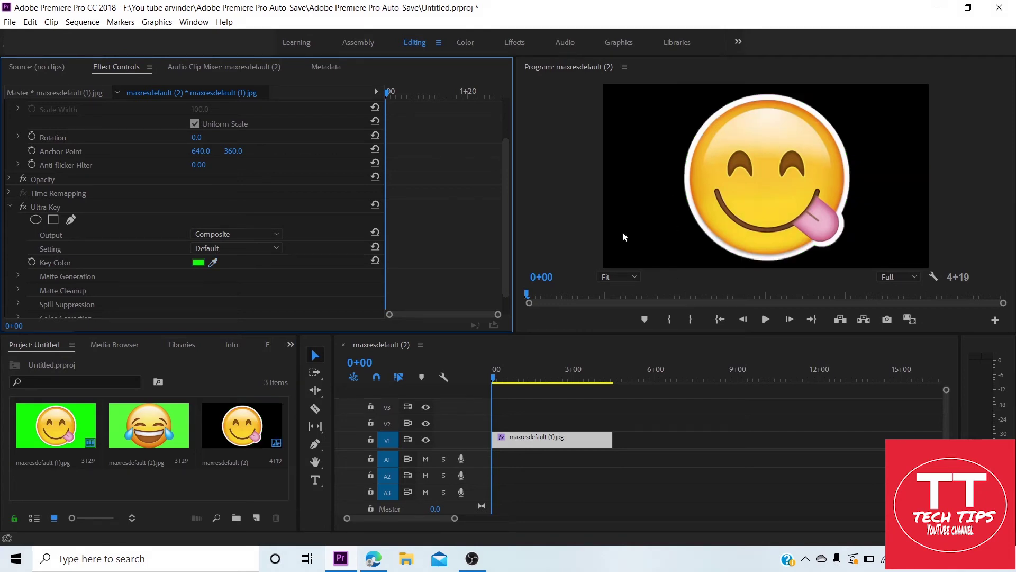
- Shrink the keyed emoji in the frame to a scale of about 39 and move it to about 595.8, 315.8
click(805, 121)
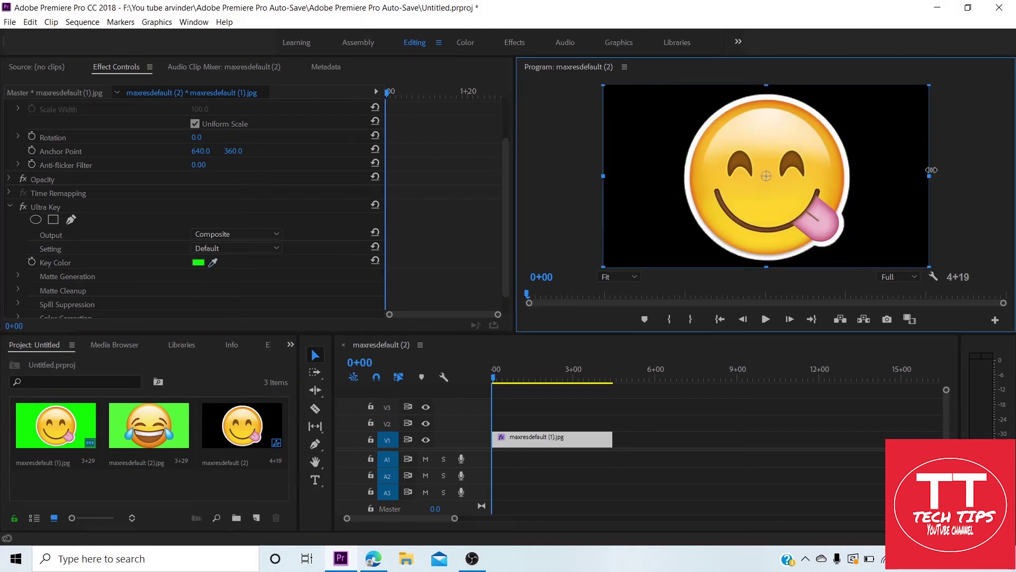
drag(799, 165, 765, 150)
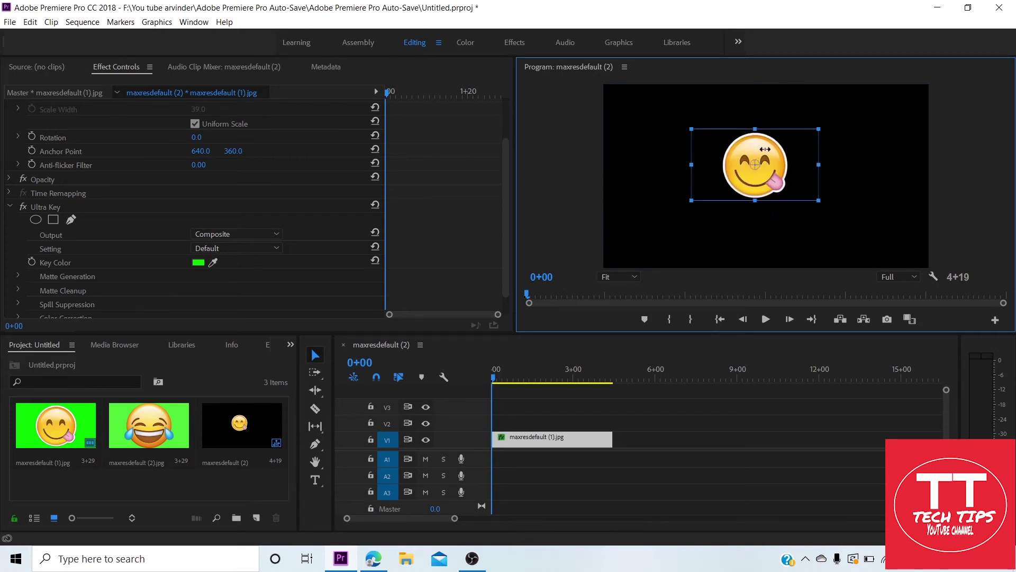
click(790, 143)
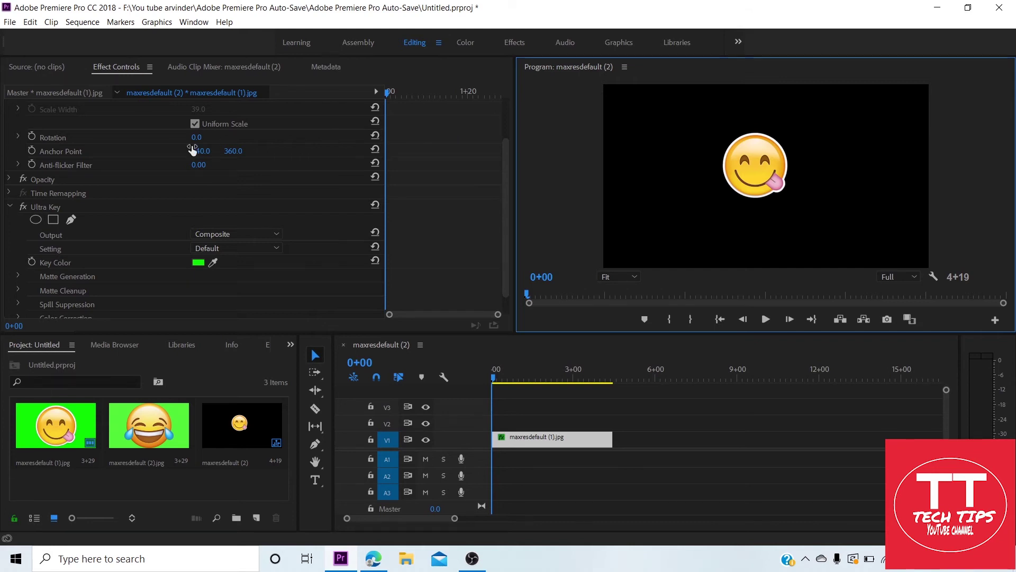
- Try a Scale of 500 on the emoji clip
scroll(196, 158, up, 4)
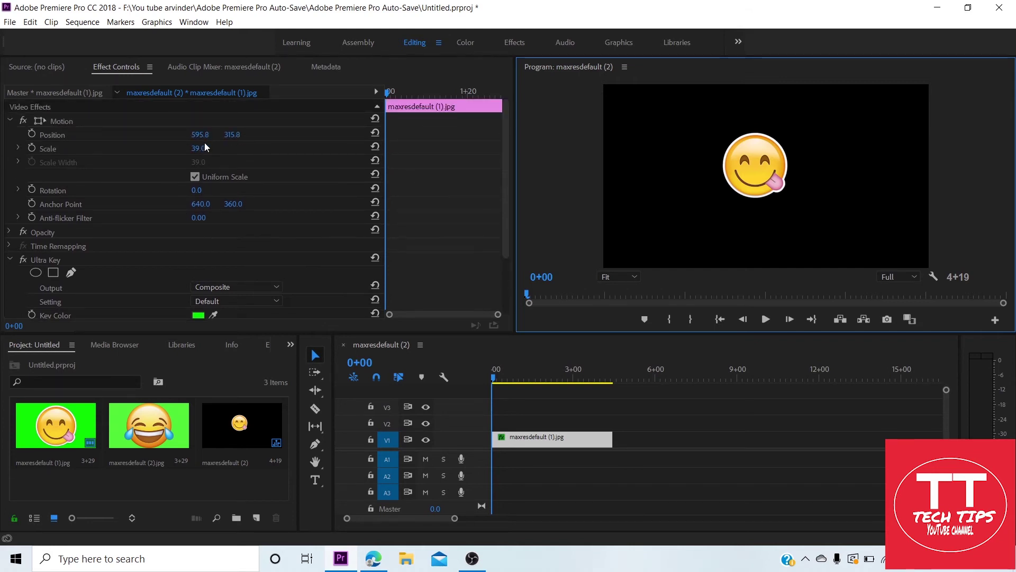
click(206, 146)
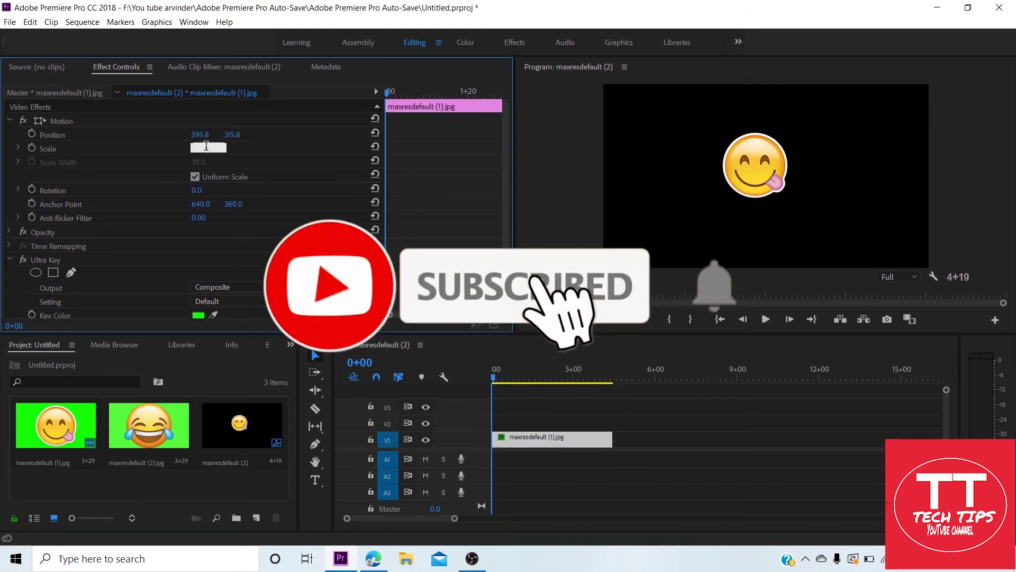
text(500)
key(Return)
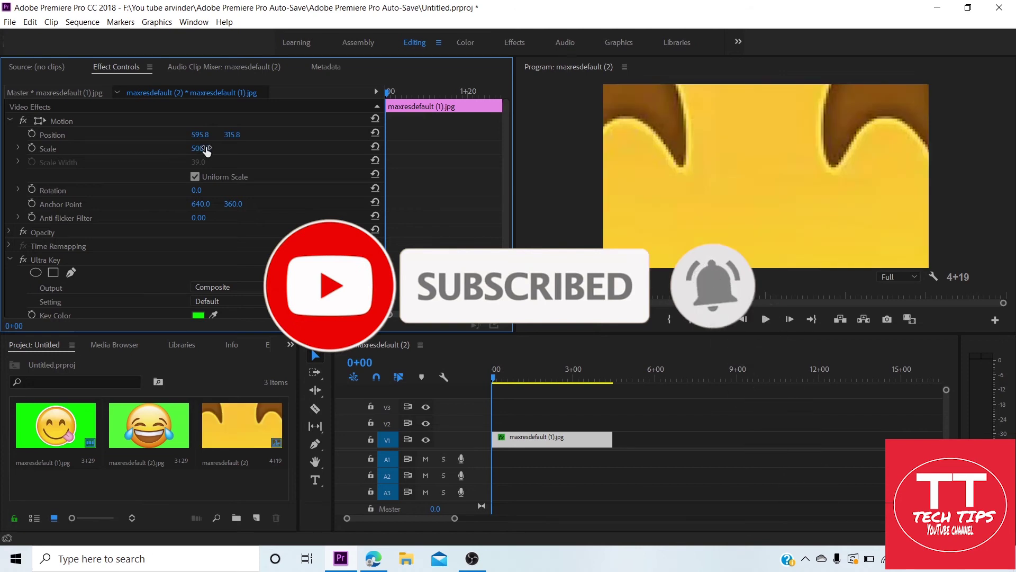
- Play the sequence and try a Scale of 20 on the emoji clip
key(space)
click(206, 148)
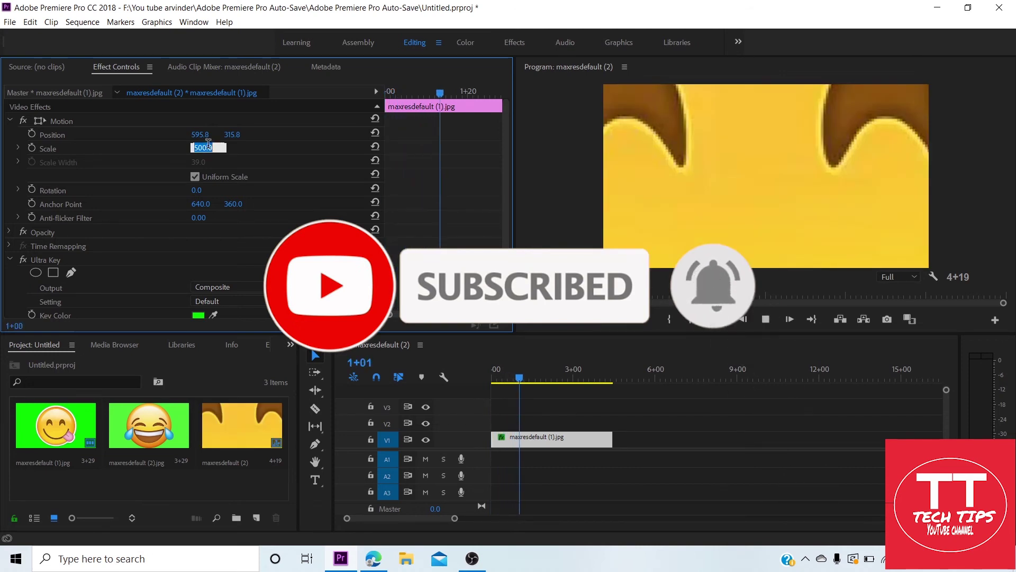
text(2)
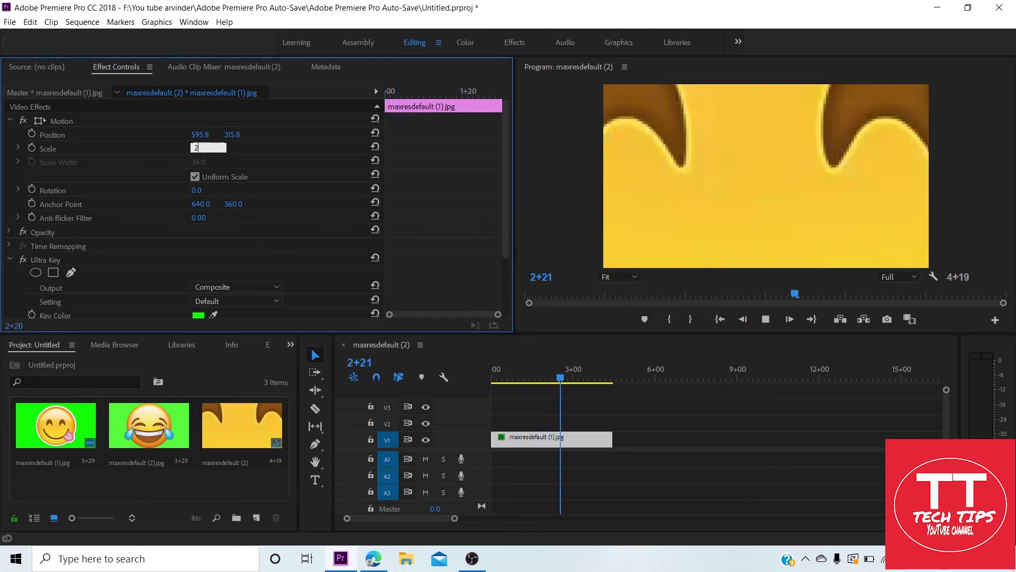
text(0)
key(Return)
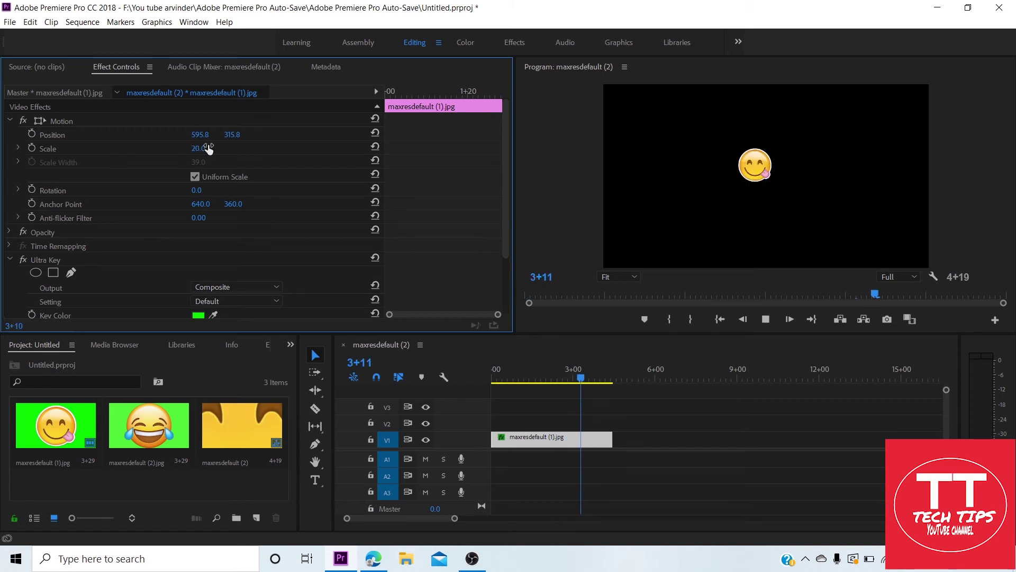
- Undo the last two scale changes on the emoji clip and select the sequence in the project
click(768, 170)
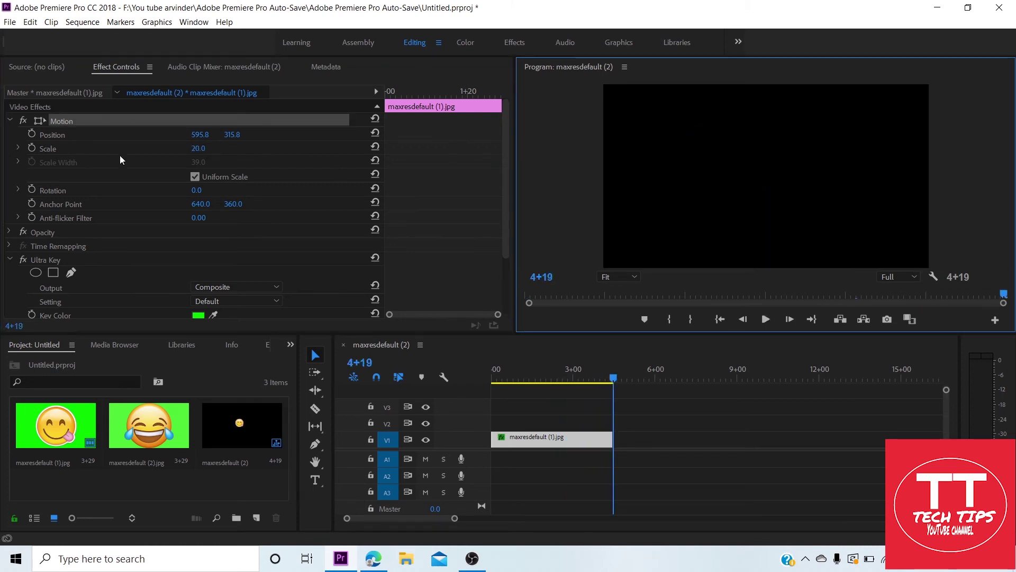
key(ctrl+z)
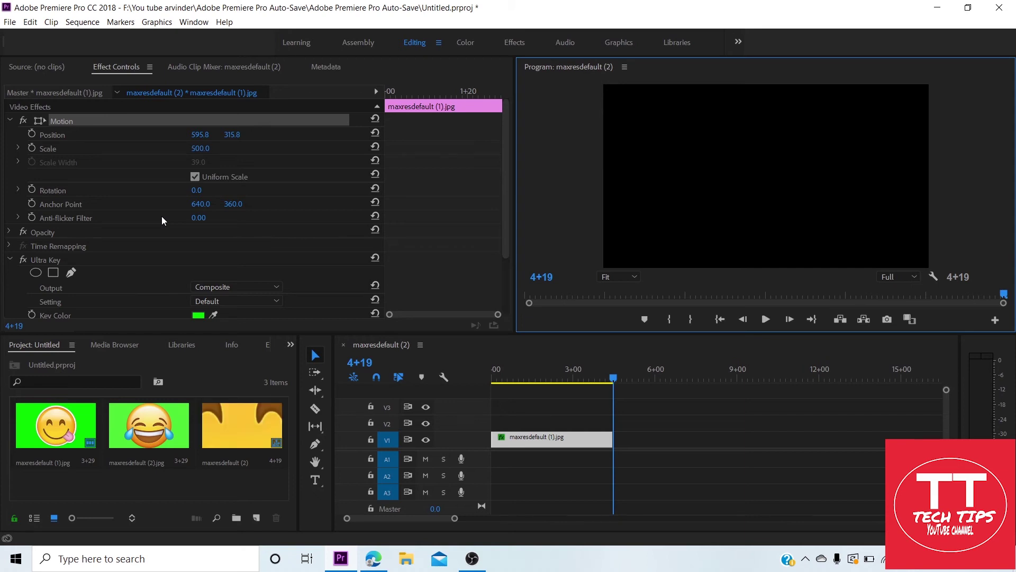
click(233, 448)
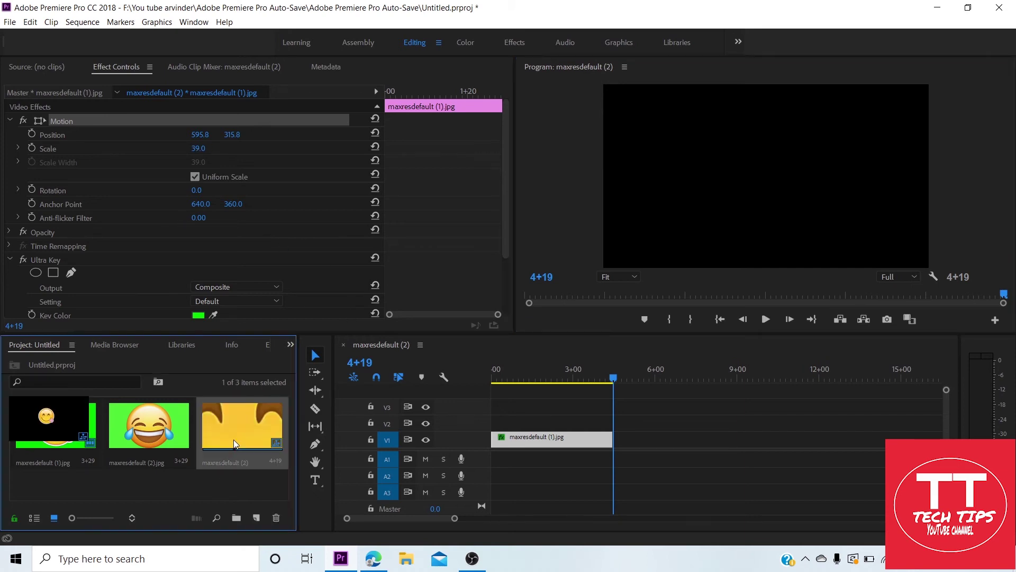
- Play part of the sequence, then enlarge the emoji to a scale of about 55.6 and move it to about 362.8, 323.8
click(606, 415)
key(space)
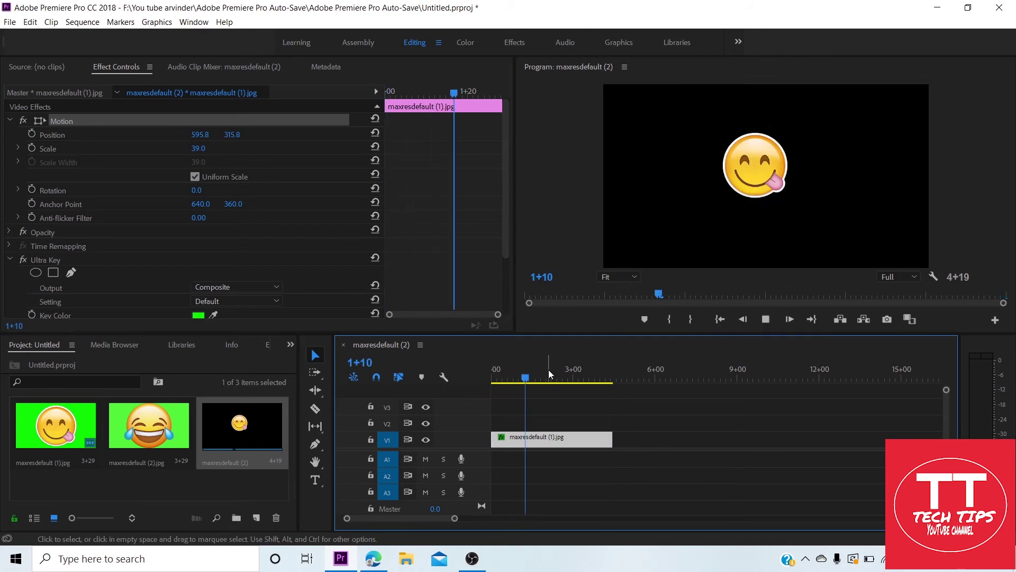
drag(814, 205, 842, 220)
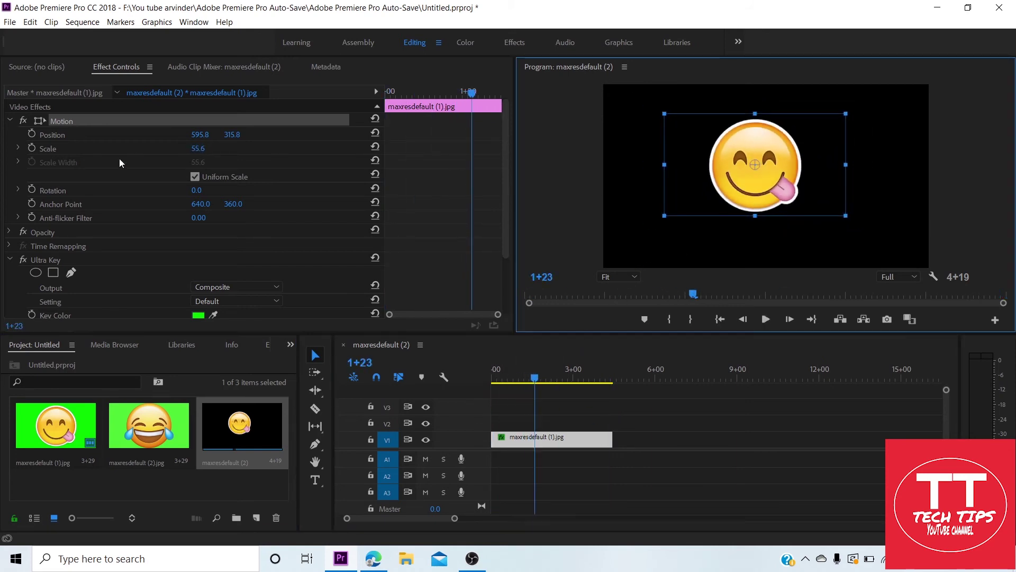
drag(233, 136, 40, 151)
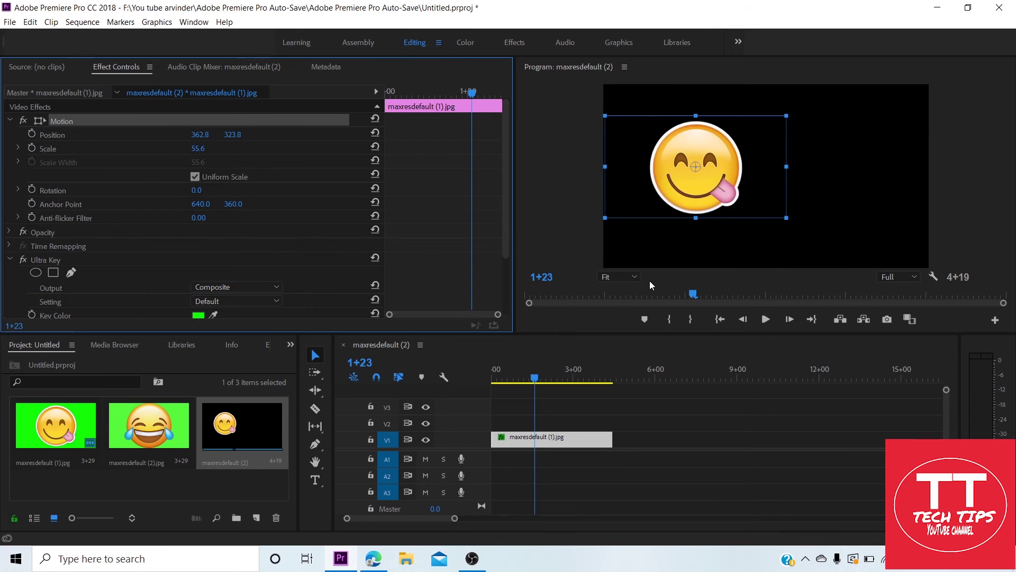
click(829, 178)
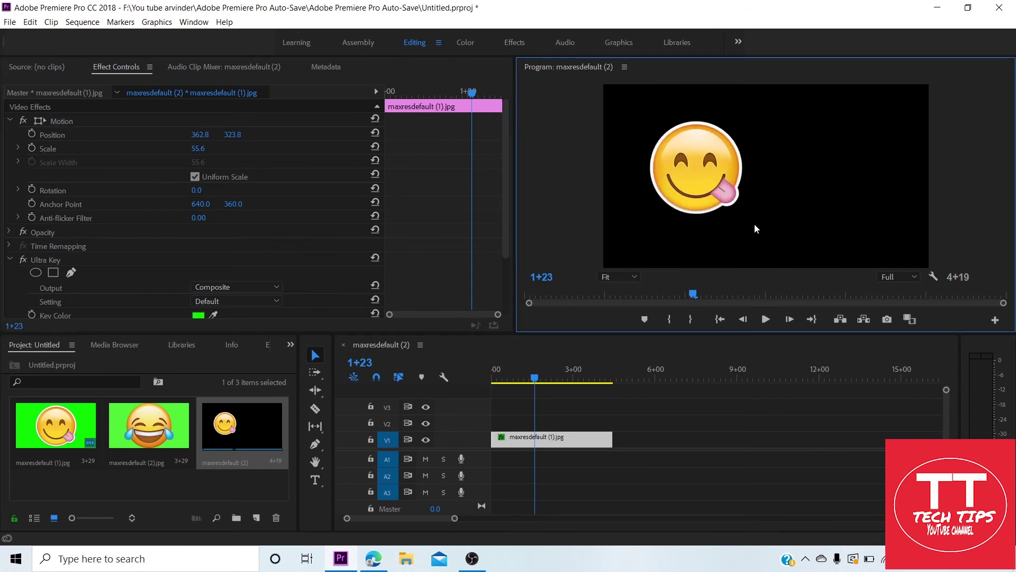
- Shrink the emoji in the frame to a scale of about 28.2 and deselect it
click(710, 205)
drag(767, 210, 743, 194)
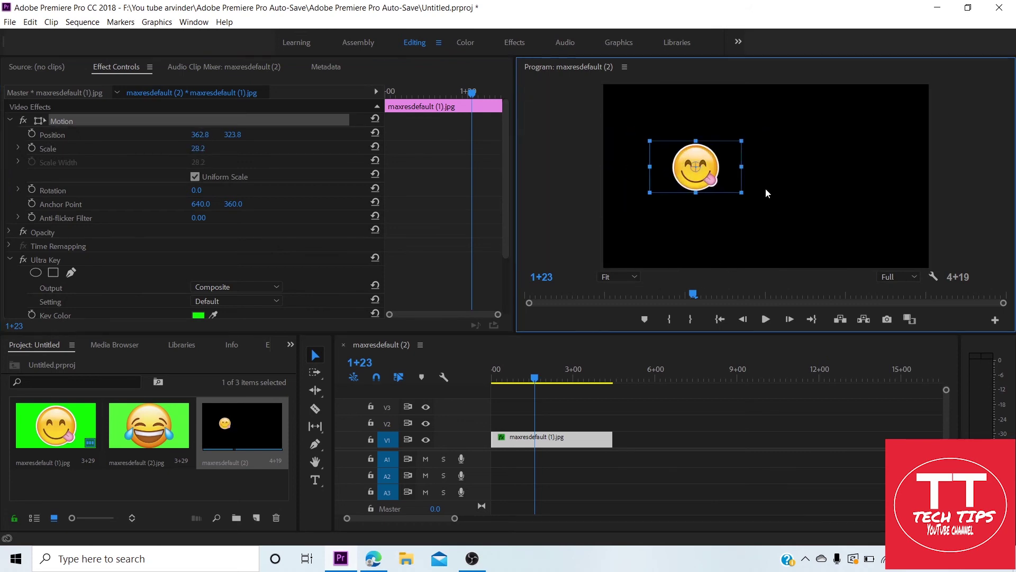
click(846, 130)
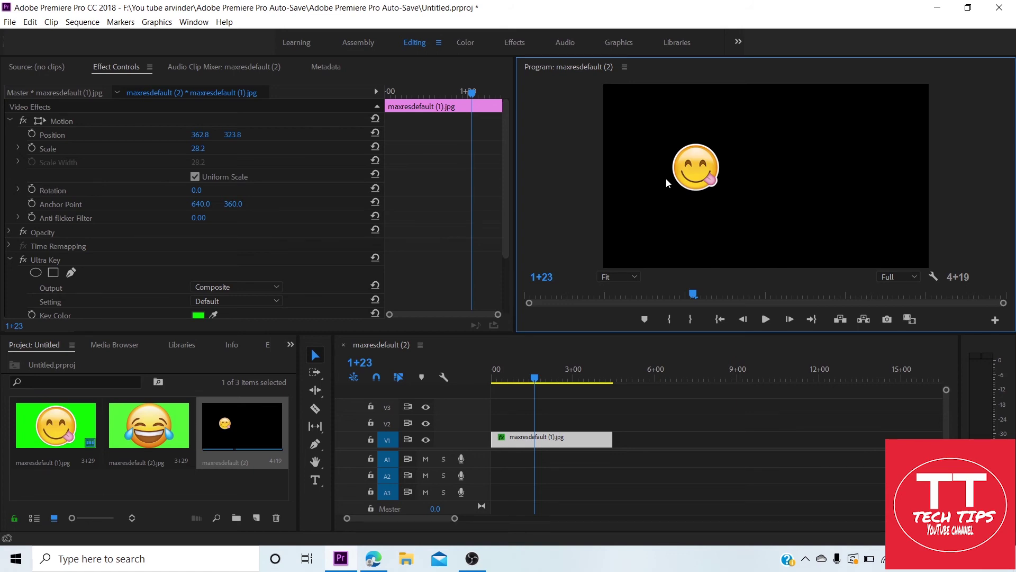
- Sample the green background beside the emoji again as the Ultra Key's Key Color
click(213, 315)
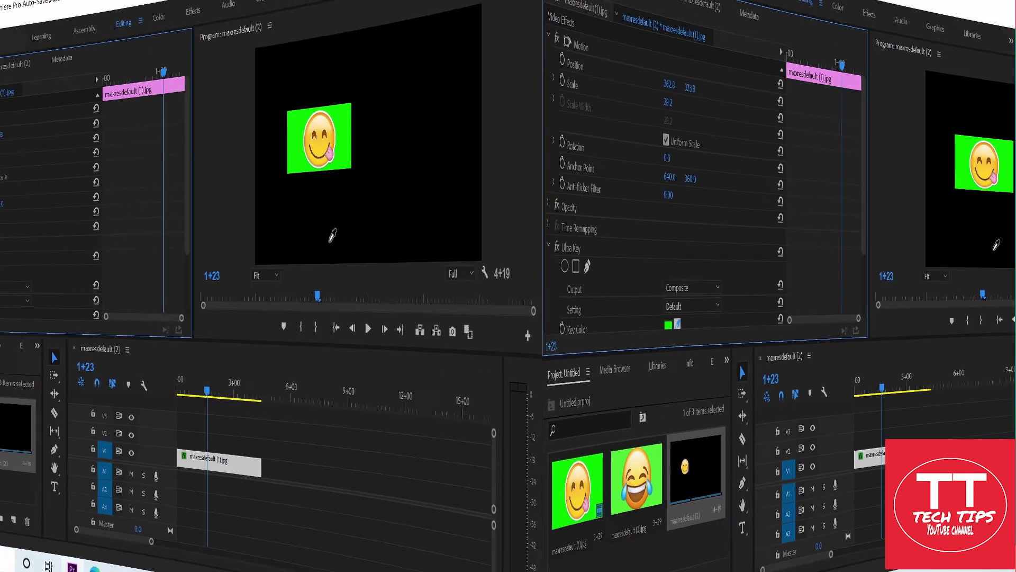
click(741, 184)
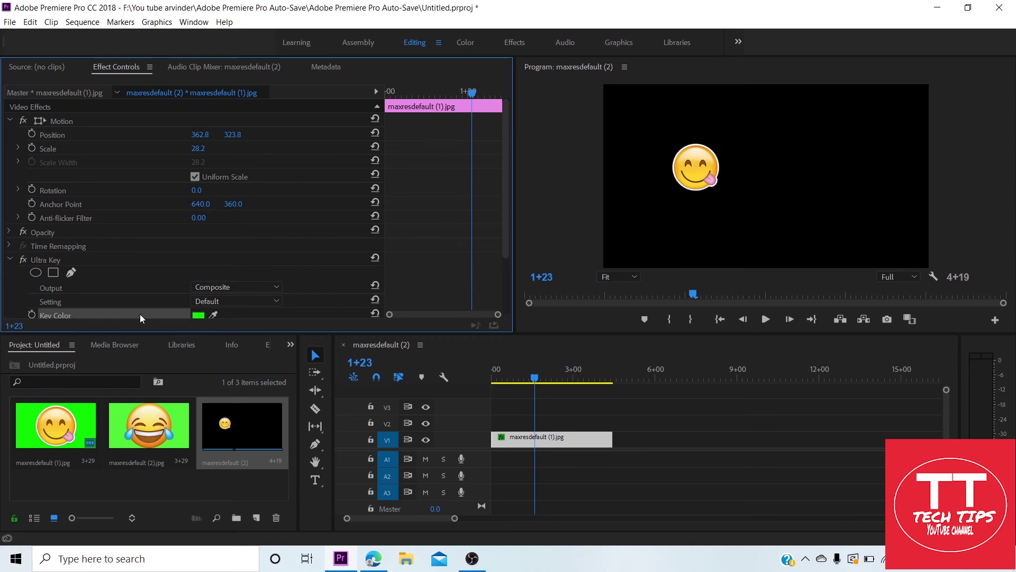
- Resample the Ultra Key's Key Color, trying a blue picked from the interface outside the emoji image
click(213, 315)
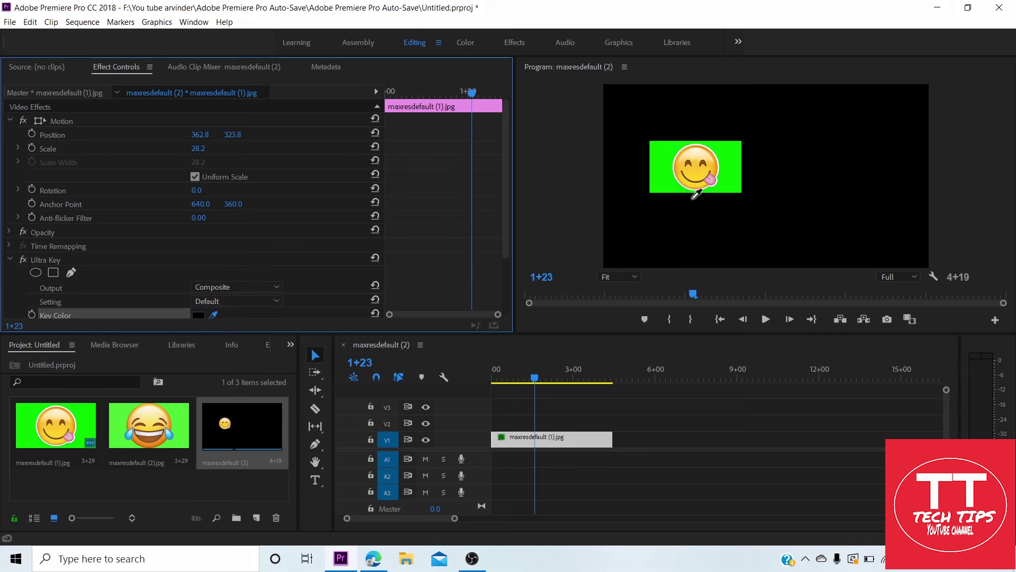
click(661, 191)
click(317, 359)
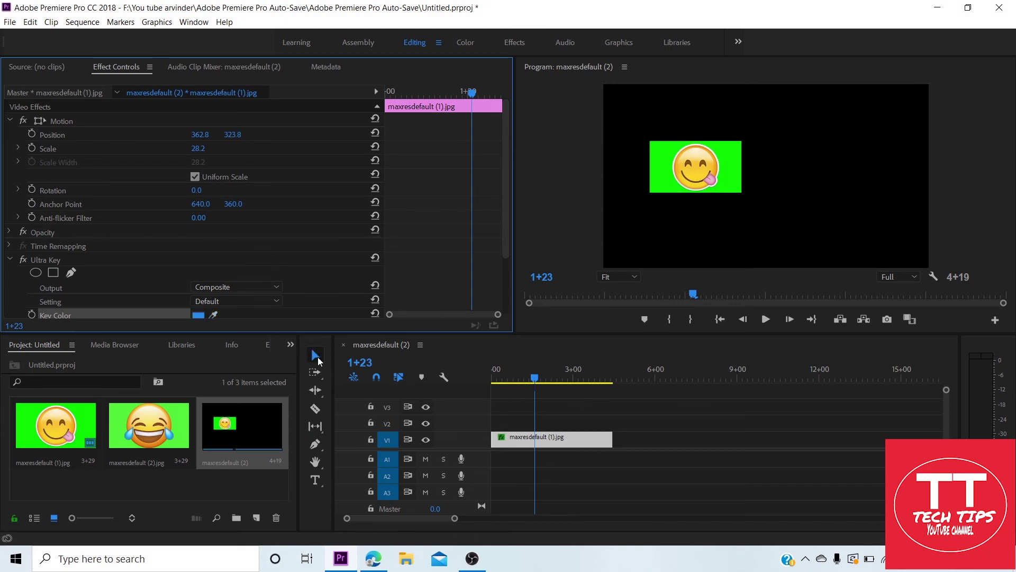
- Switch to the browser with the TECH TIPS YouTube channel page
click(373, 559)
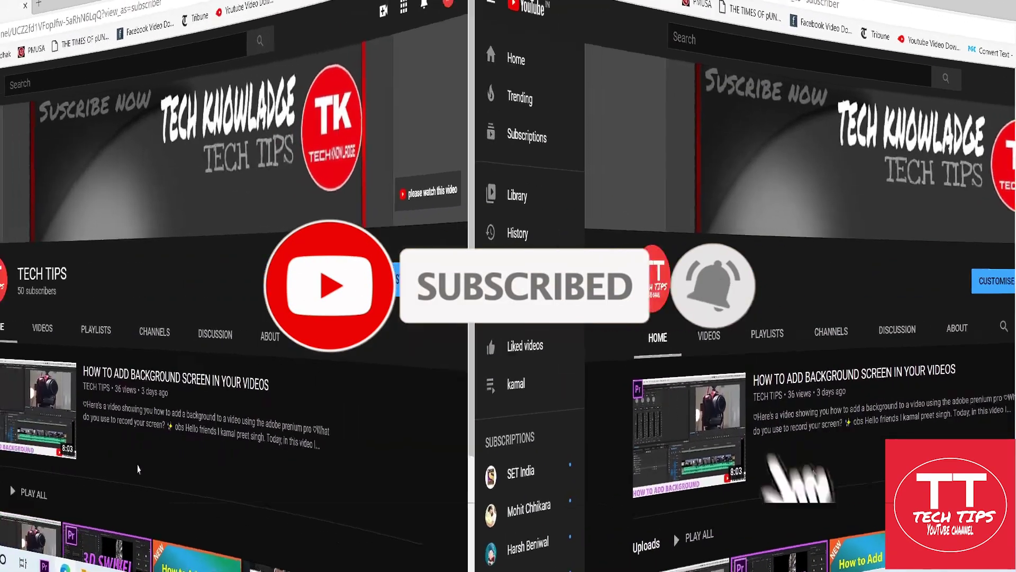